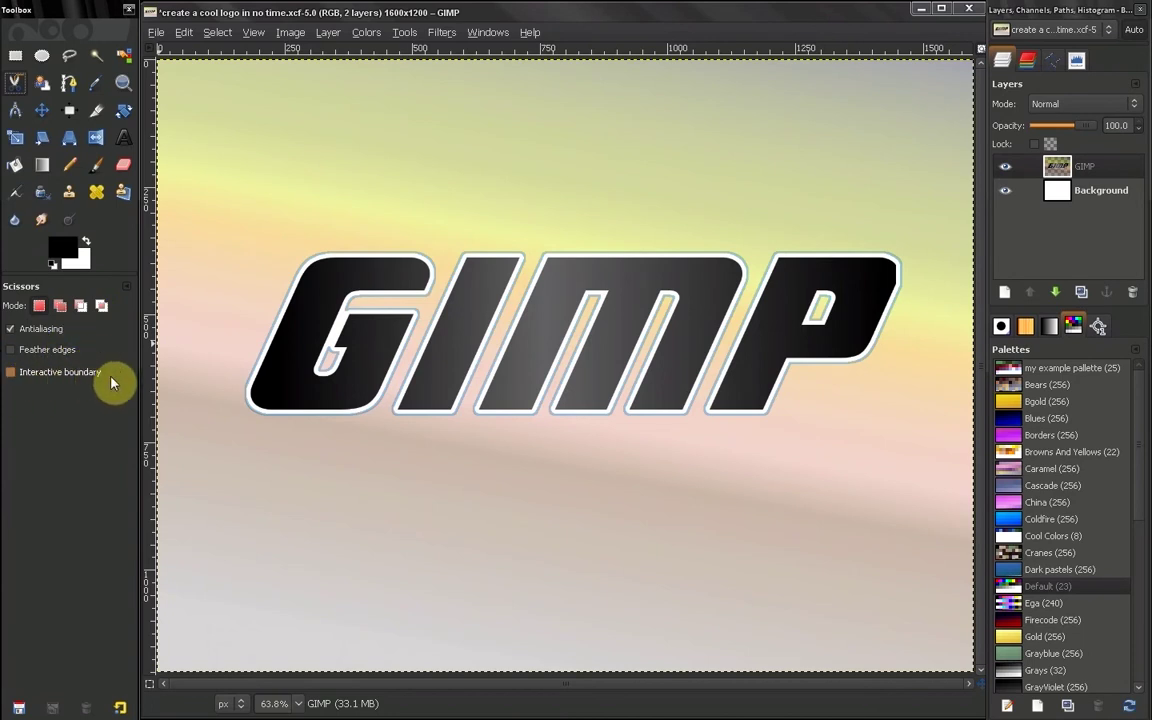
Turn off Interactive boundary and place a five-point practice scissors outline below the logo
{"action": "left_click", "coordinate": [10, 373]}
{"action": "left_click", "coordinate": [395, 475]}
{"action": "left_click", "coordinate": [543, 464]}
{"action": "left_click", "coordinate": [616, 513]}
{"action": "left_click", "coordinate": [487, 540]}
{"action": "left_click", "coordinate": [375, 537]}
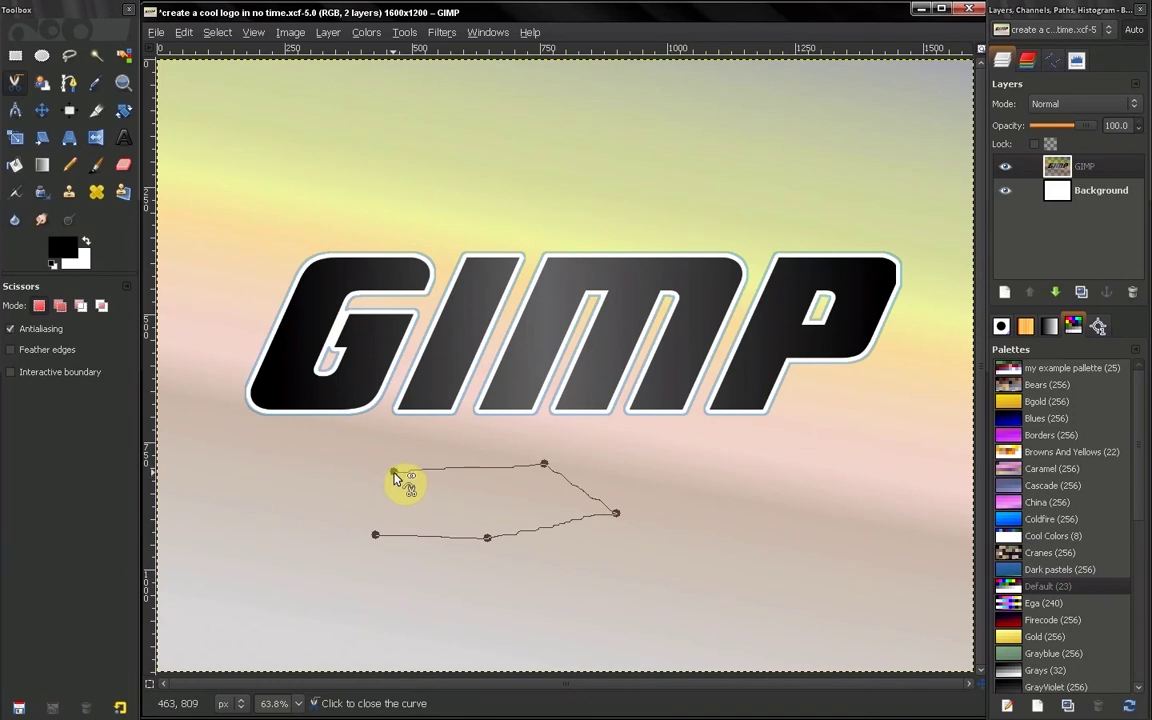
Close the practice outline, convert it to a selection, then deselect all with Ctrl+Shift+A
{"action": "left_click", "coordinate": [394, 473]}
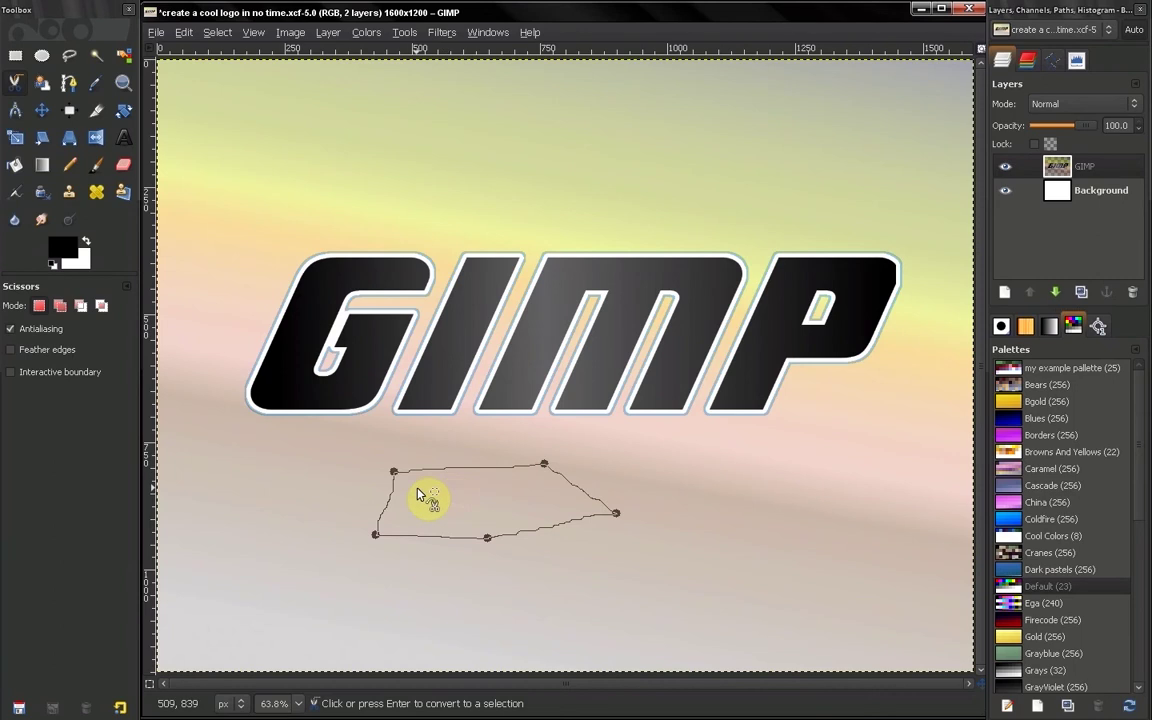
{"action": "left_click", "coordinate": [470, 498]}
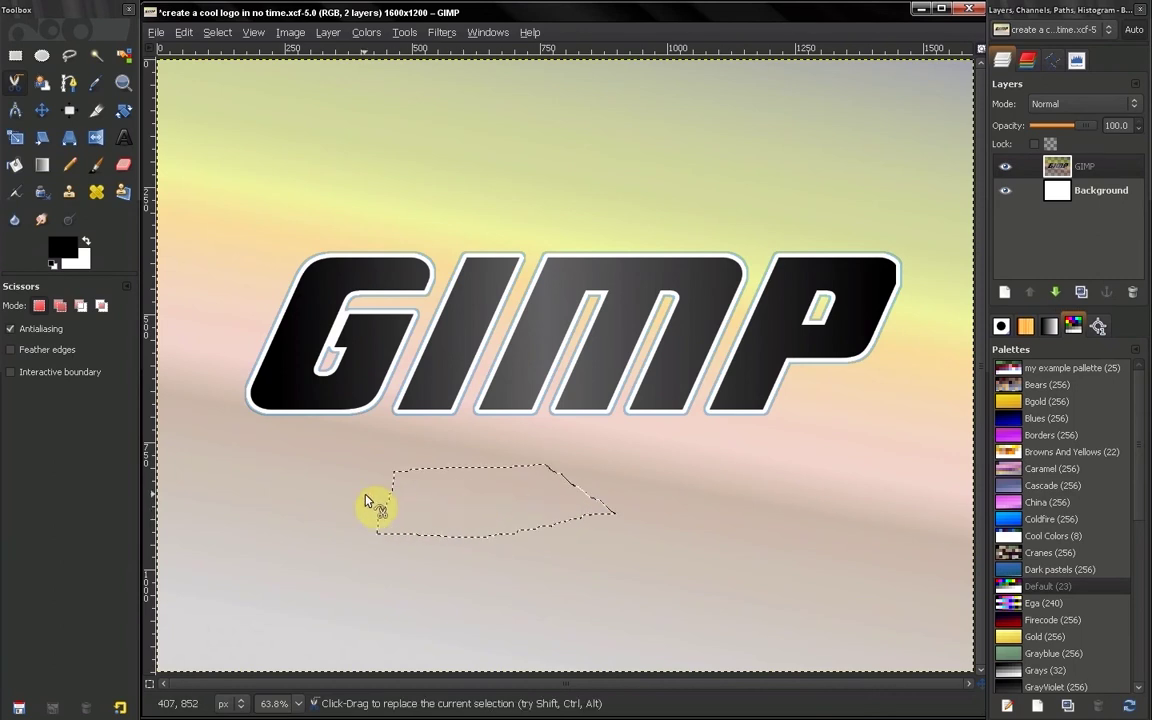
{"action": "key", "text": "ctrl+shift+a"}
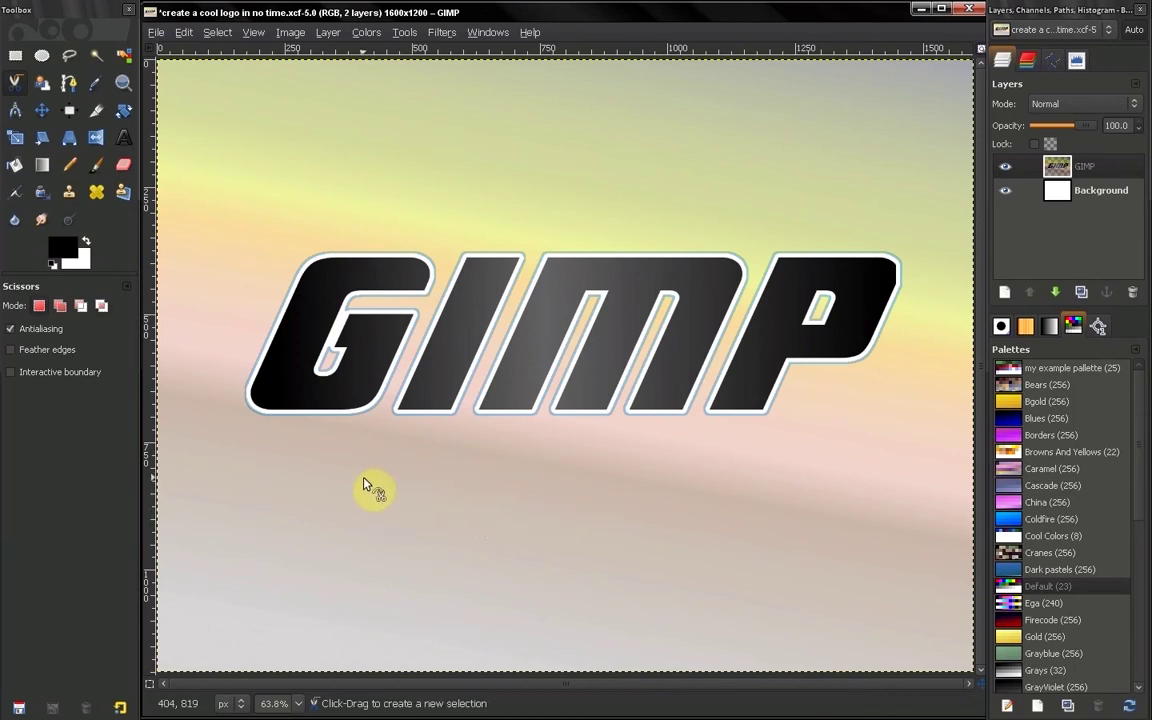
{"action": "left_click", "coordinate": [358, 478]}
{"action": "left_click", "coordinate": [497, 458]}
{"action": "left_click", "coordinate": [544, 513]}
{"action": "left_click", "coordinate": [470, 547]}
{"action": "left_click", "coordinate": [355, 535]}
{"action": "left_click", "coordinate": [358, 478]}
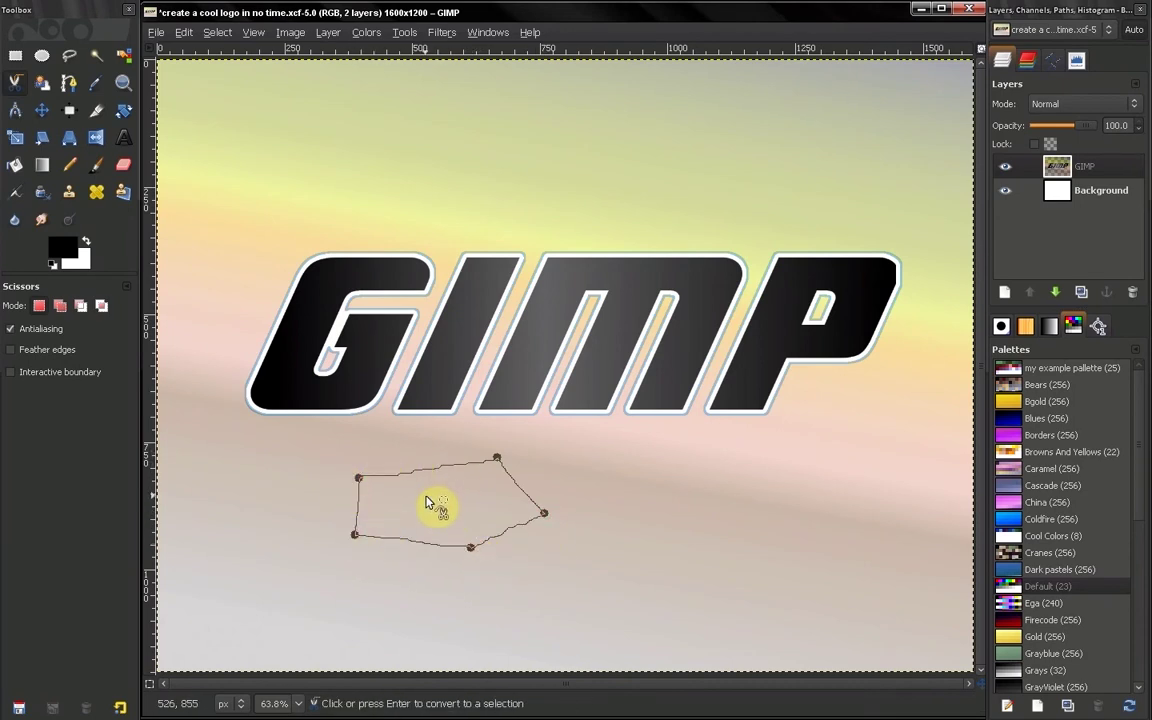
{"action": "key", "text": "Escape"}
{"action": "left_click", "coordinate": [377, 472]}
{"action": "left_click", "coordinate": [470, 464]}
{"action": "left_click", "coordinate": [482, 508]}
{"action": "left_click", "coordinate": [409, 532]}
{"action": "left_click", "coordinate": [332, 526]}
{"action": "left_click", "coordinate": [377, 472]}
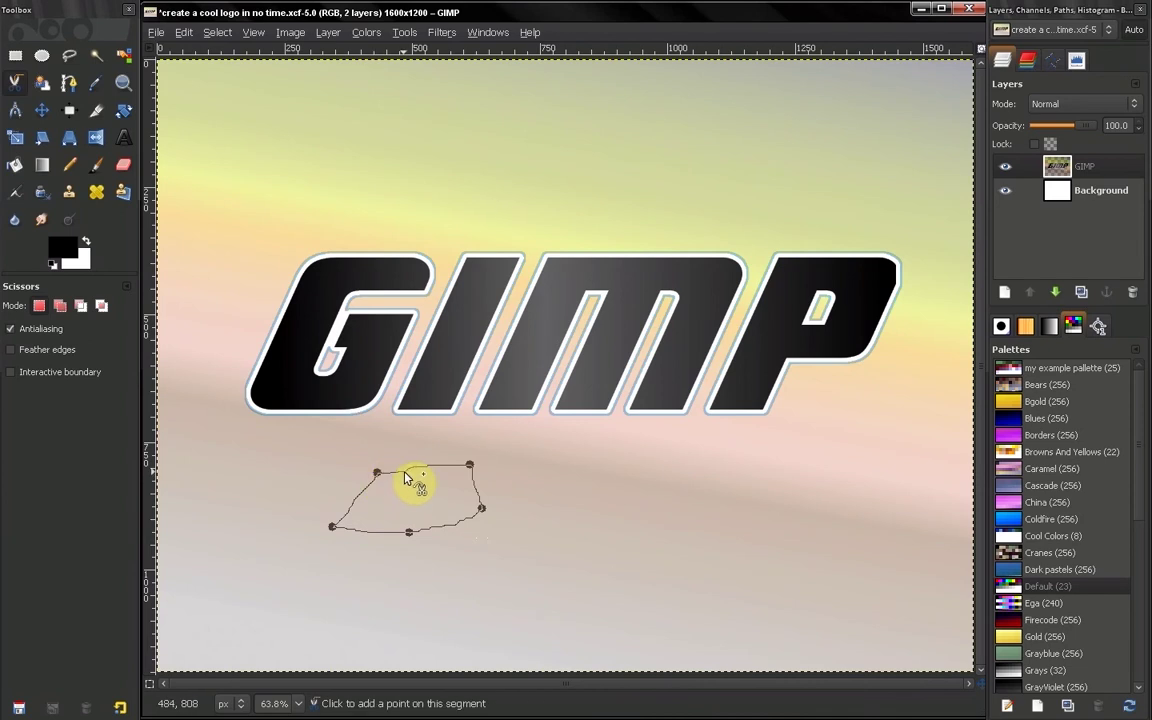
{"action": "left_click", "coordinate": [398, 468]}
{"action": "left_click", "coordinate": [426, 460]}
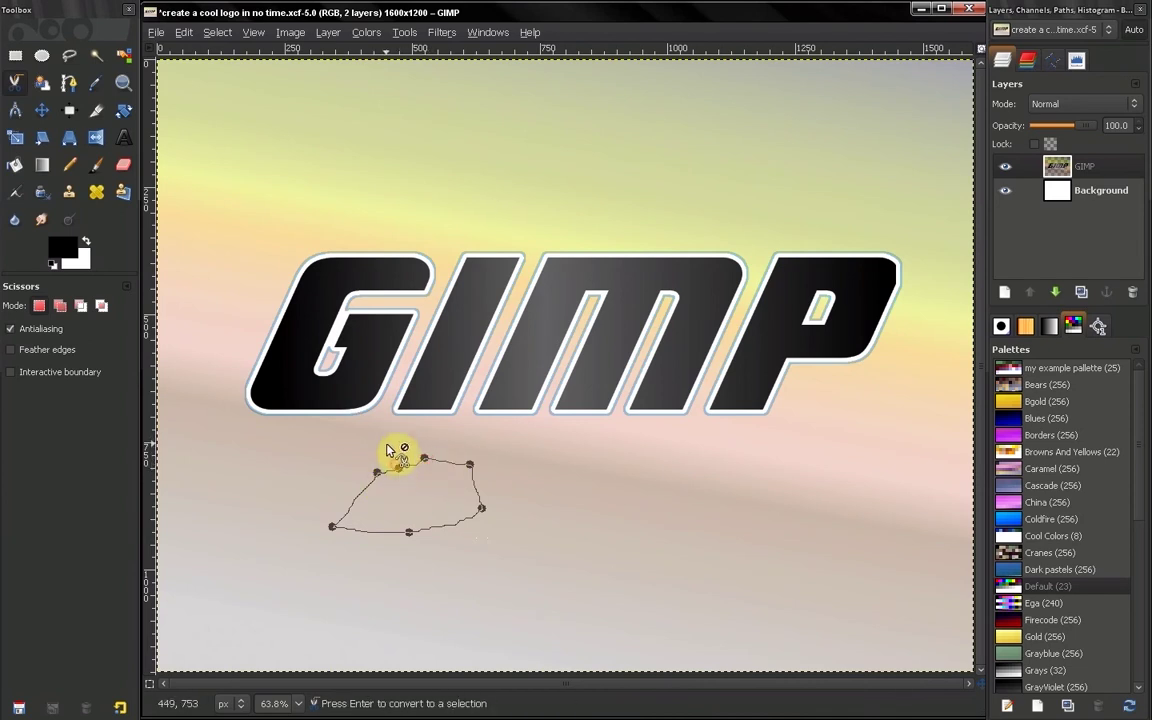
{"action": "left_click_drag", "start_coordinate": [400, 470], "coordinate": [393, 448]}
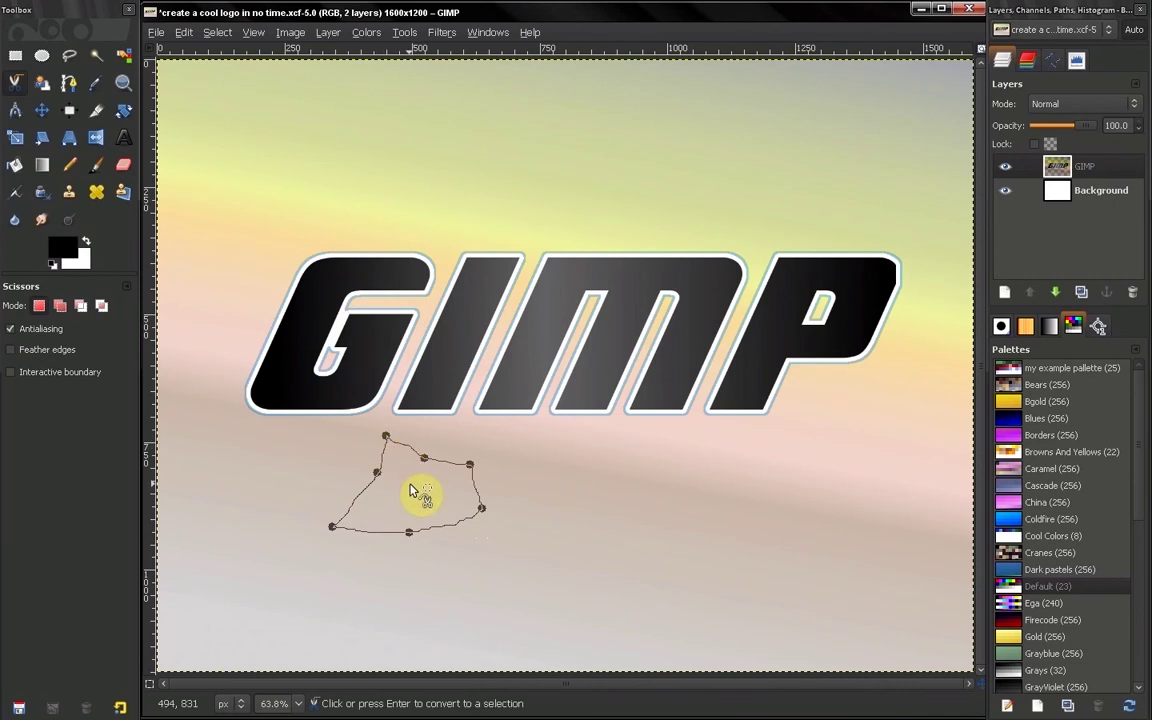
{"action": "left_click", "coordinate": [414, 480]}
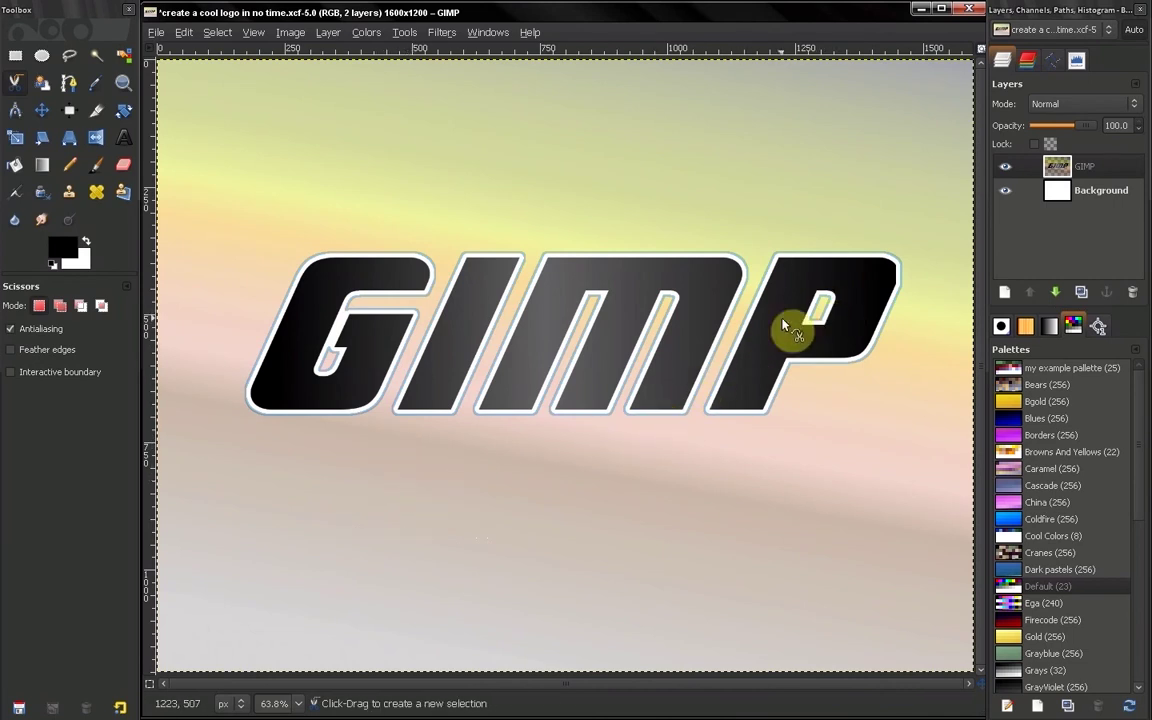
Trace and close a scissors outline around the letter P with Interactive boundary enabled
{"action": "left_click", "coordinate": [710, 389]}
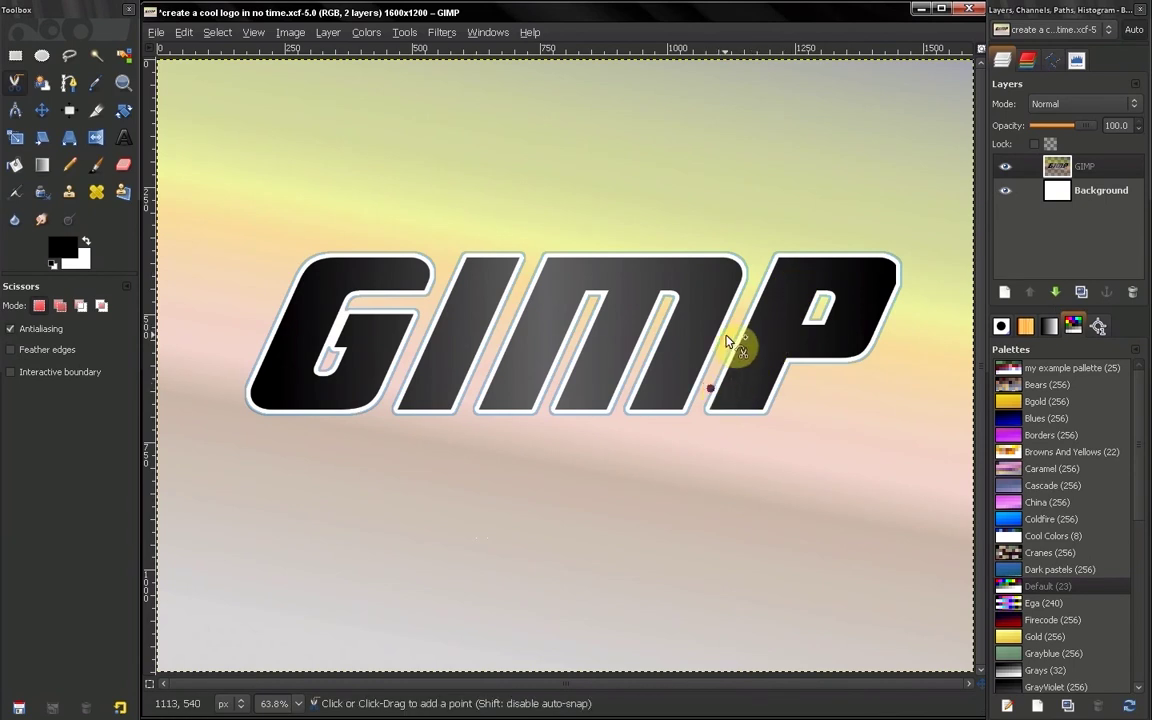
{"action": "left_click", "coordinate": [773, 252]}
{"action": "left_click", "coordinate": [884, 251]}
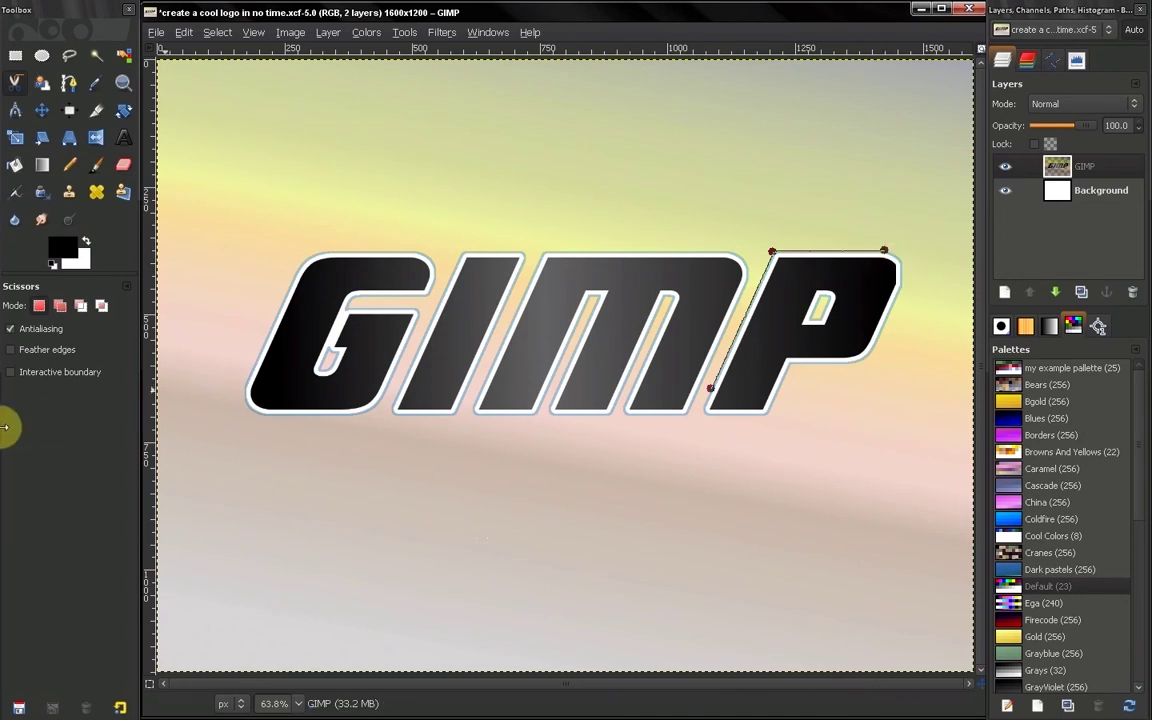
{"action": "left_click", "coordinate": [11, 373]}
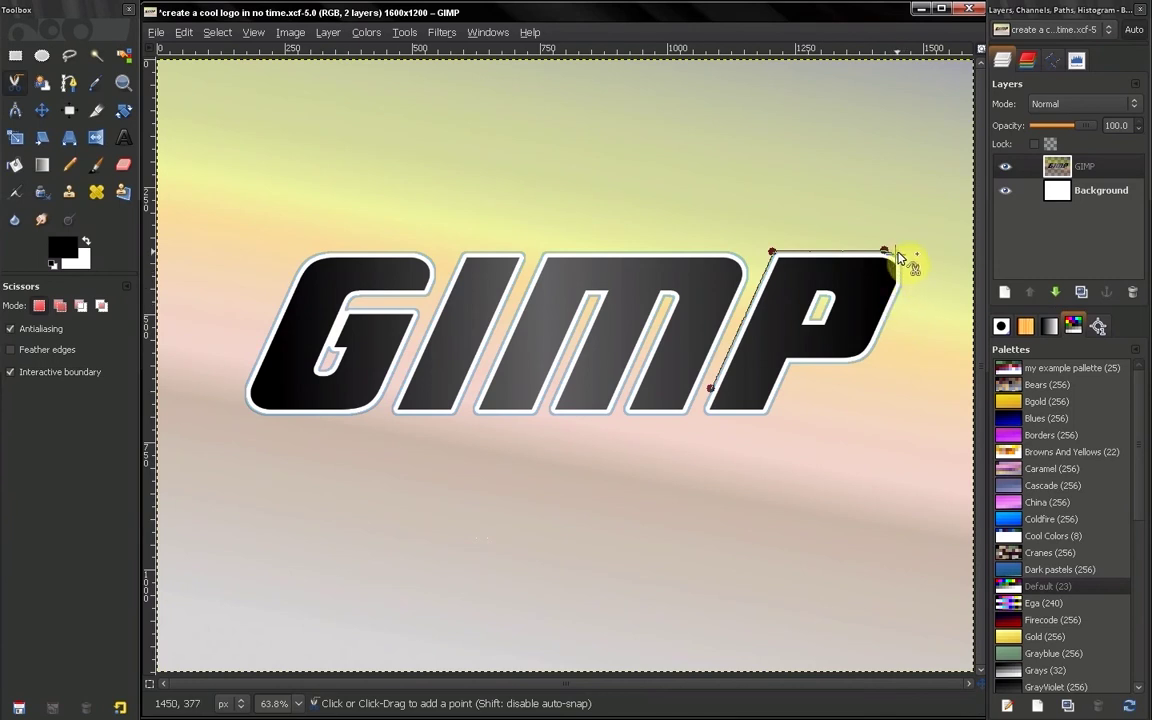
{"action": "left_click", "coordinate": [902, 274]}
{"action": "left_click", "coordinate": [838, 372]}
{"action": "left_click", "coordinate": [787, 381]}
{"action": "left_click", "coordinate": [765, 410]}
{"action": "left_click", "coordinate": [722, 416]}
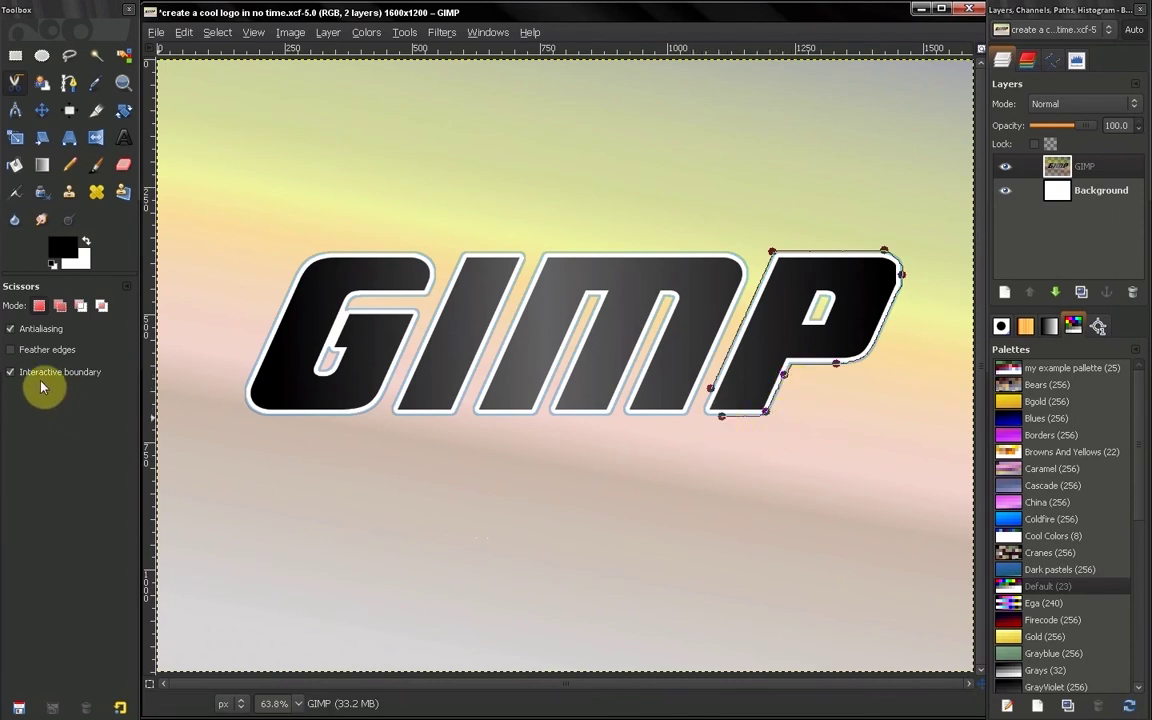
{"action": "left_click", "coordinate": [704, 409]}
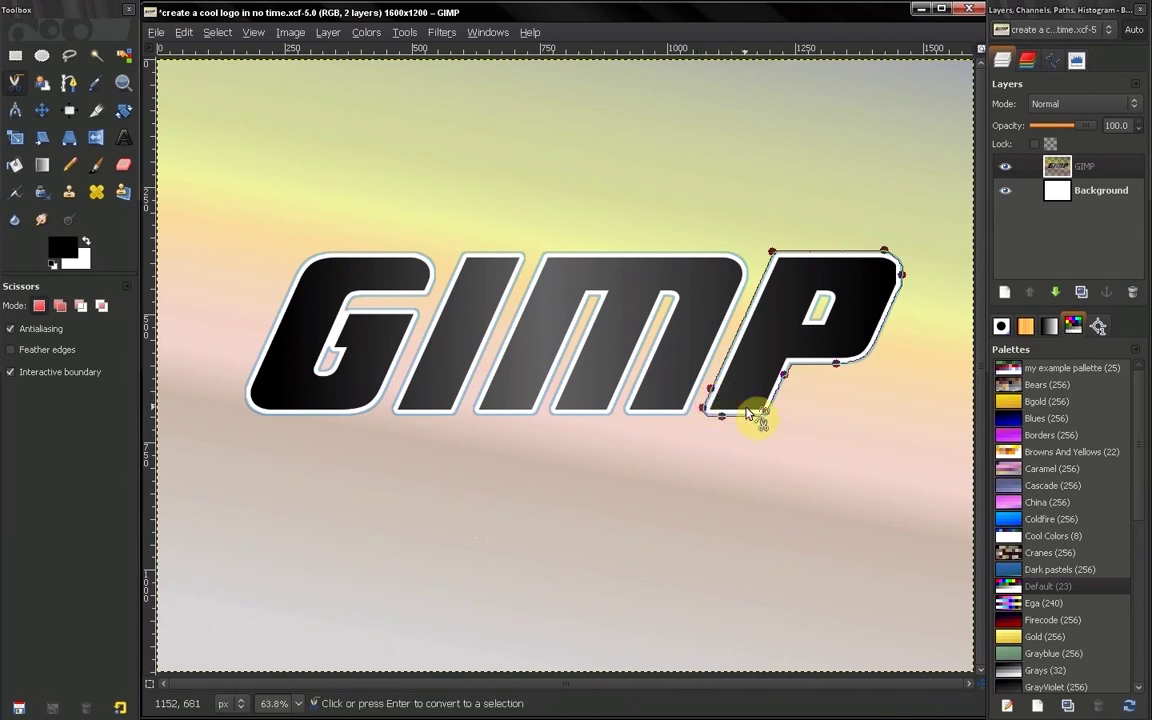
Refine the outline points along the P's right and bottom edges, then convert it to a selection
{"action": "left_click_drag", "start_coordinate": [838, 363], "coordinate": [861, 362]}
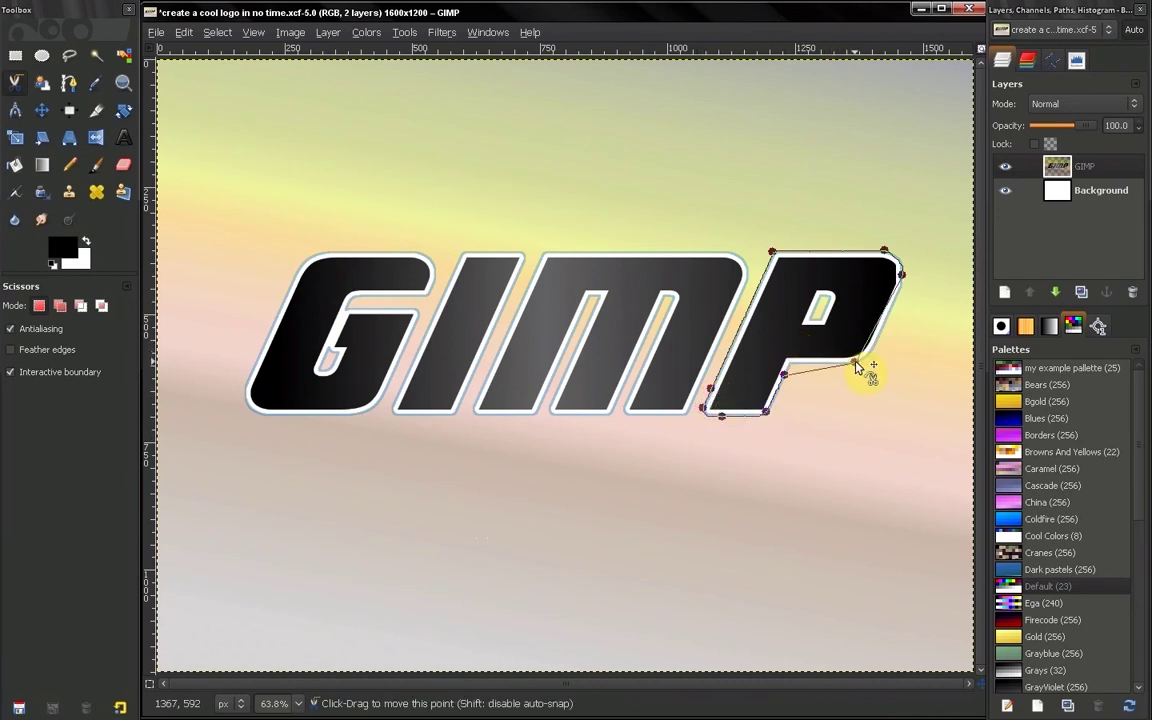
{"action": "left_click", "coordinate": [887, 320]}
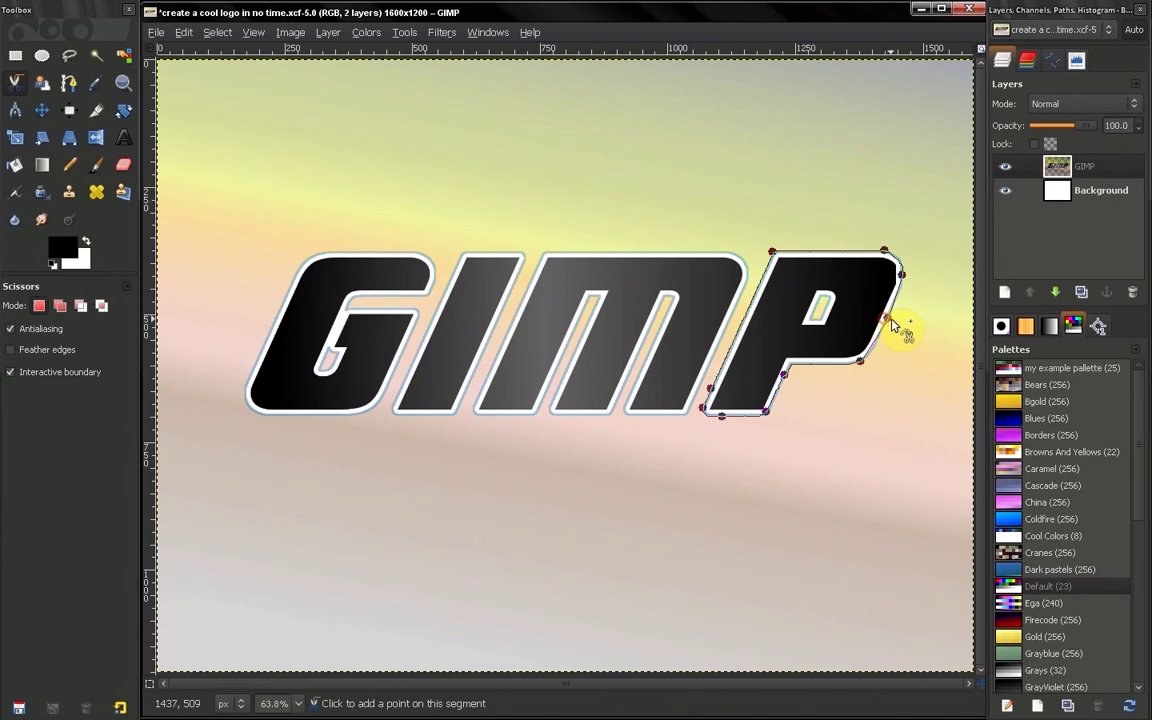
{"action": "left_click", "coordinate": [874, 344]}
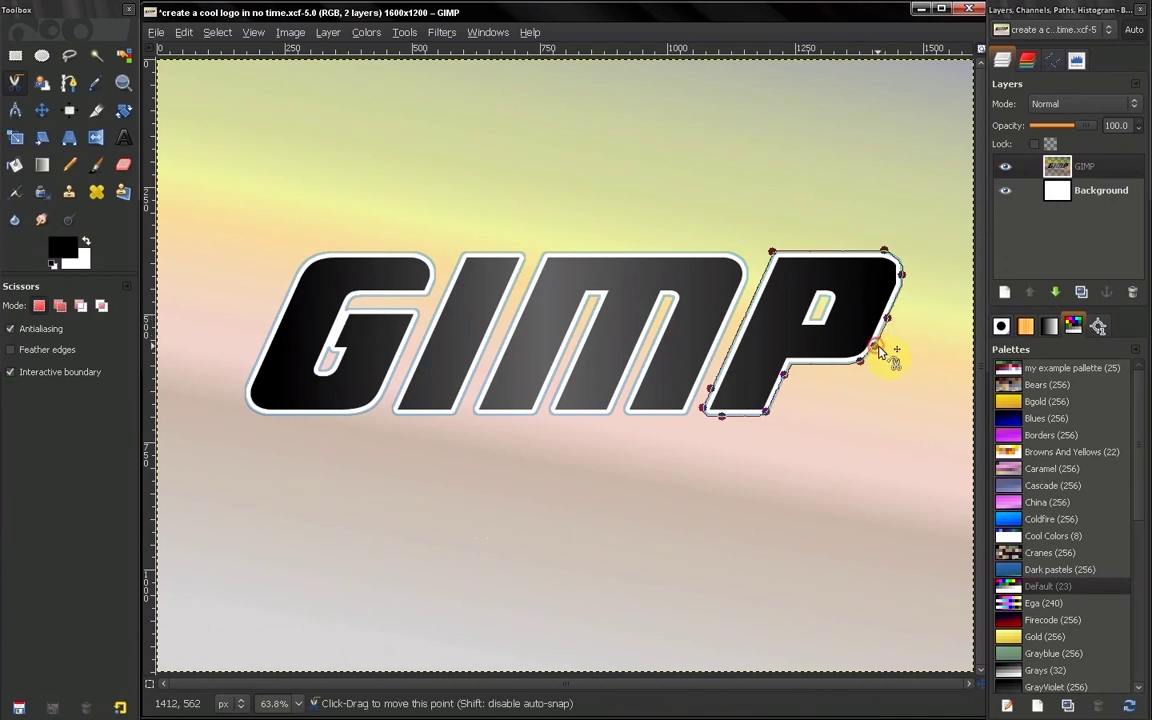
{"action": "left_click", "coordinate": [899, 270]}
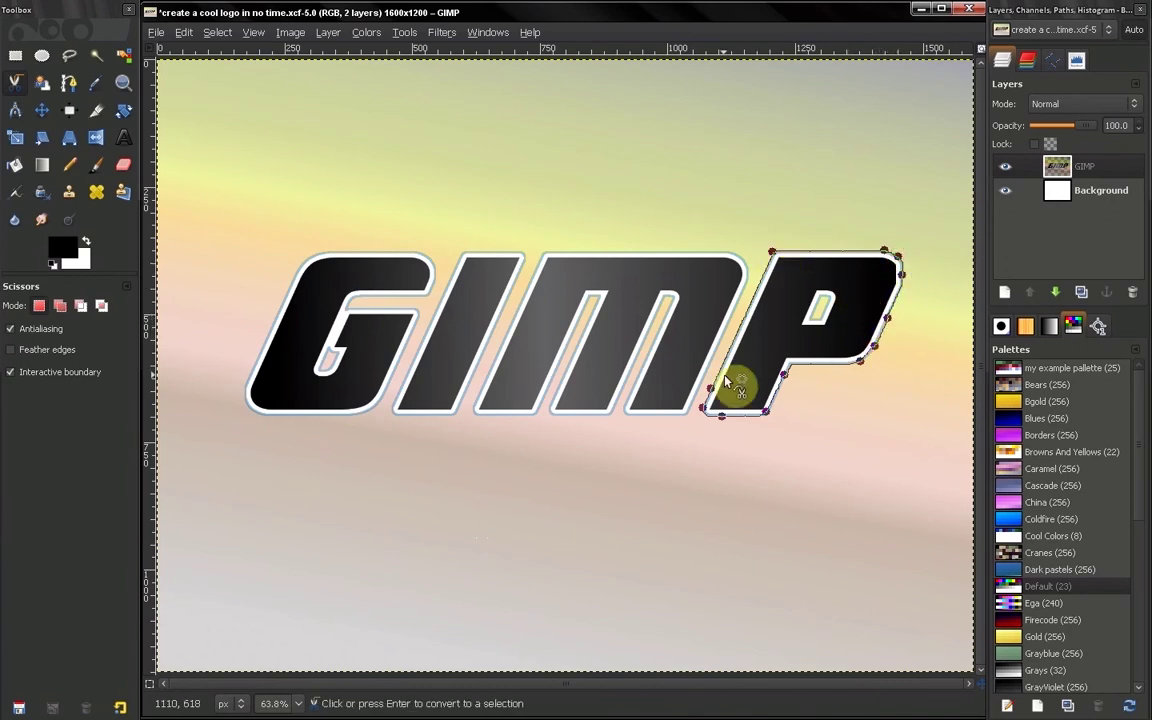
{"action": "left_click", "coordinate": [721, 414]}
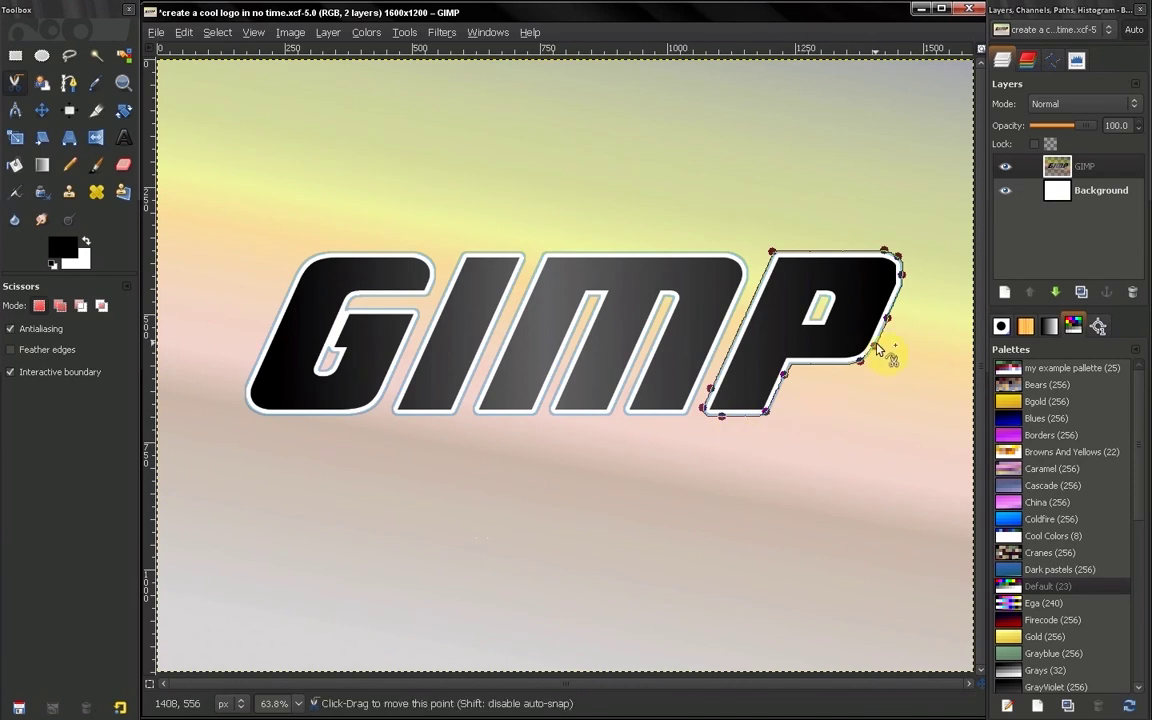
{"action": "left_click", "coordinate": [811, 345]}
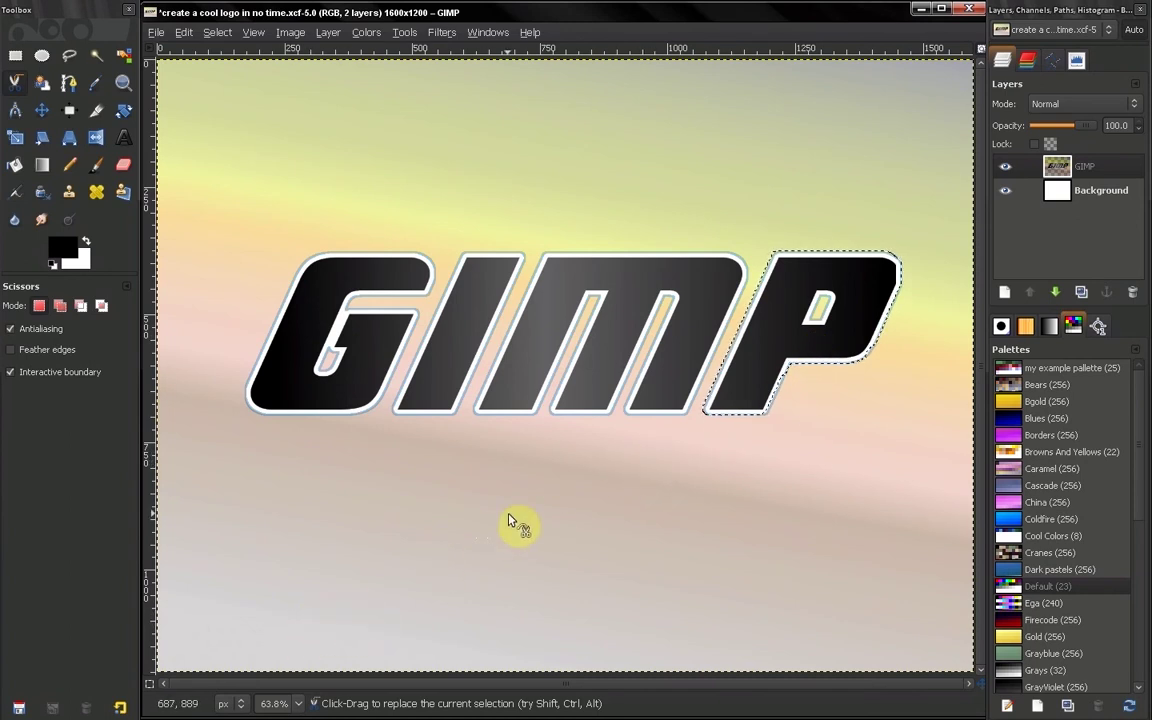
Turn on Quick Mask, zoom in on the letter P, and select the Paintbrush
{"action": "left_click", "coordinate": [150, 687]}
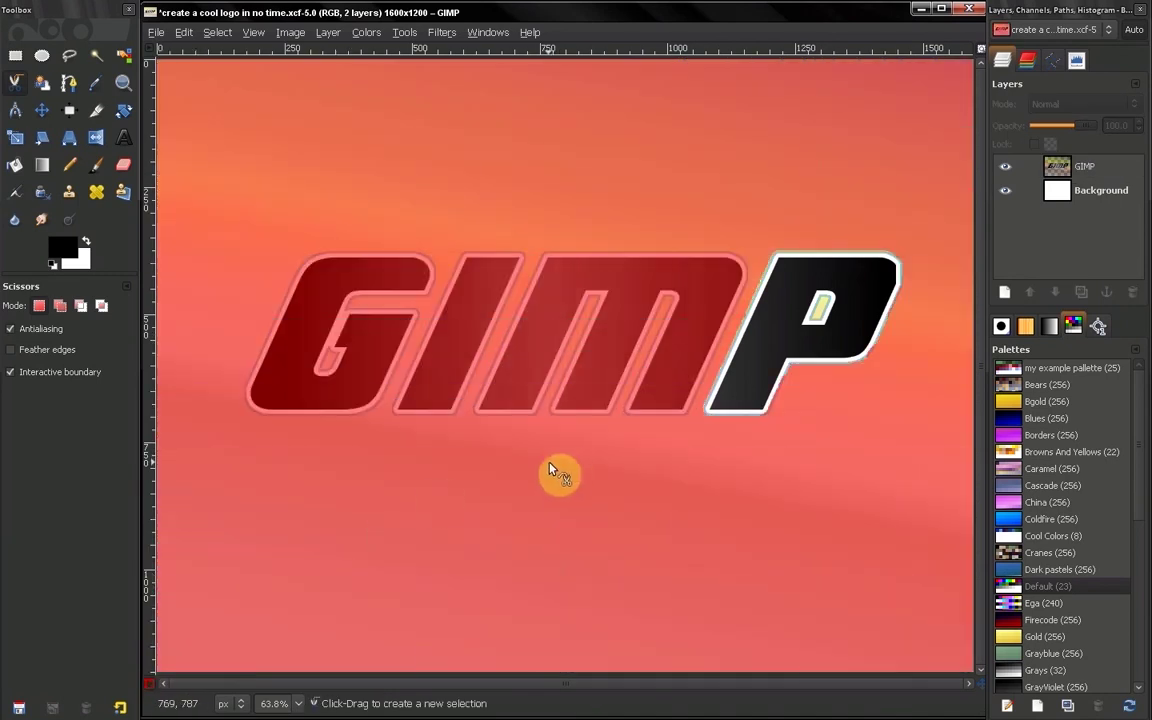
{"action": "left_click", "coordinate": [122, 81]}
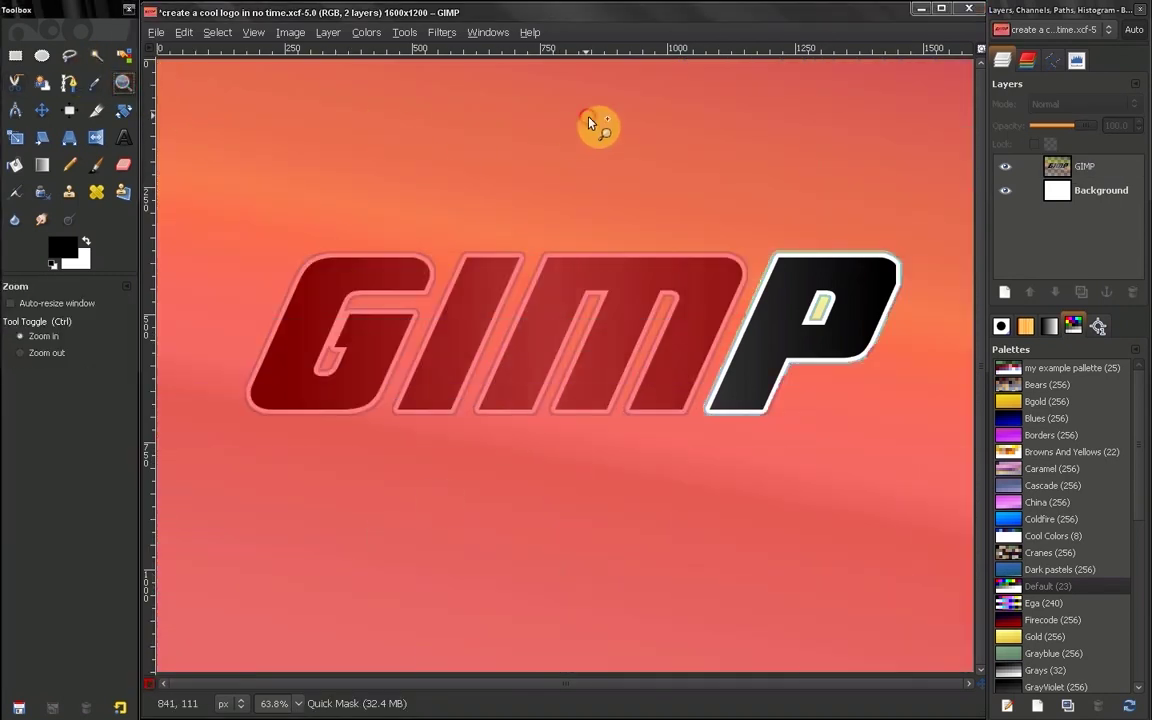
{"action": "left_click", "coordinate": [963, 523]}
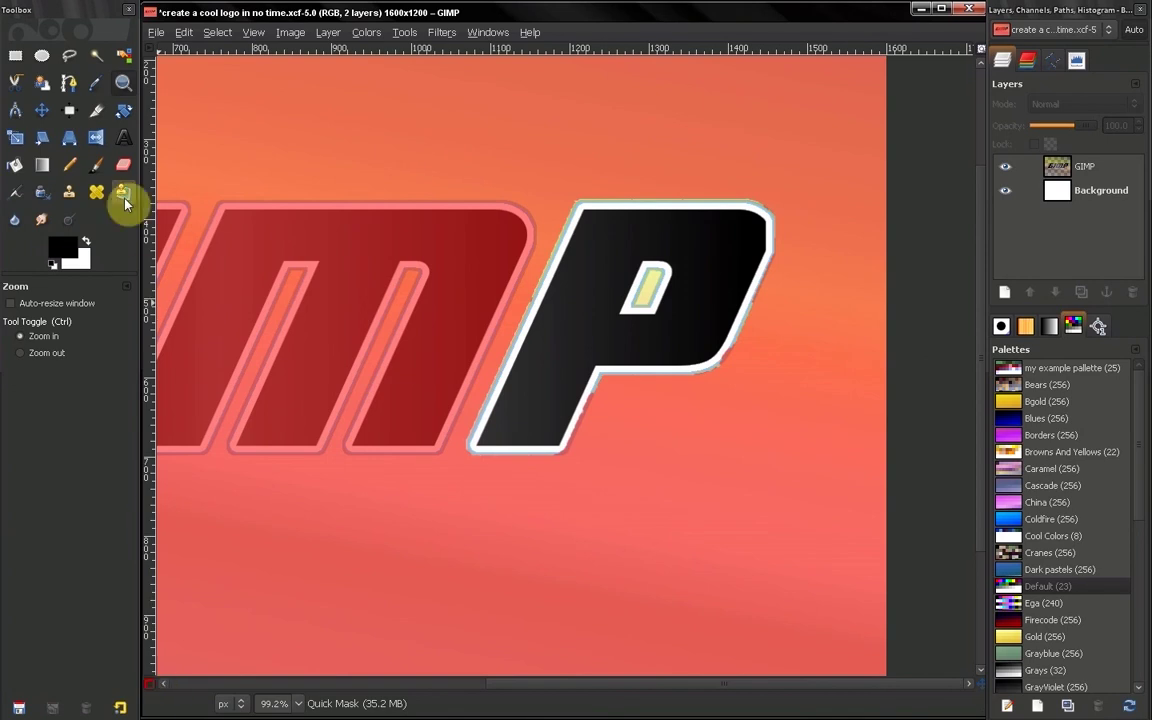
{"action": "left_click", "coordinate": [95, 168]}
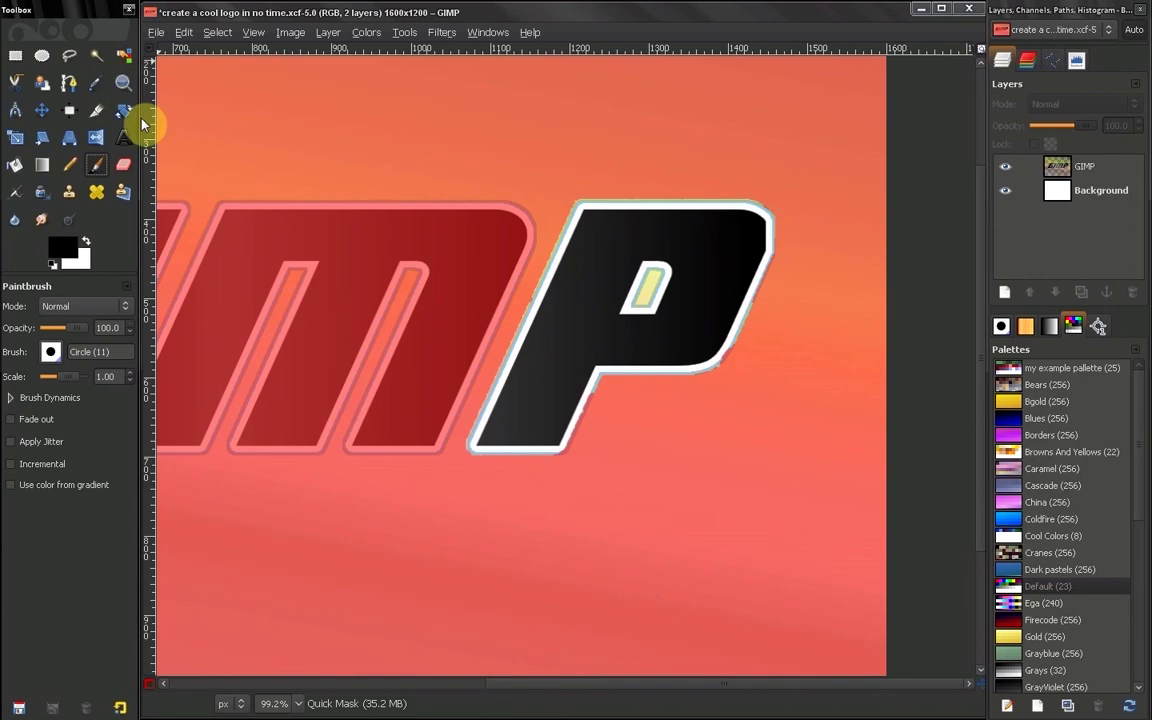
Reselect the Scissors tool and set the view zoom to 50%
{"action": "left_click", "coordinate": [18, 86]}
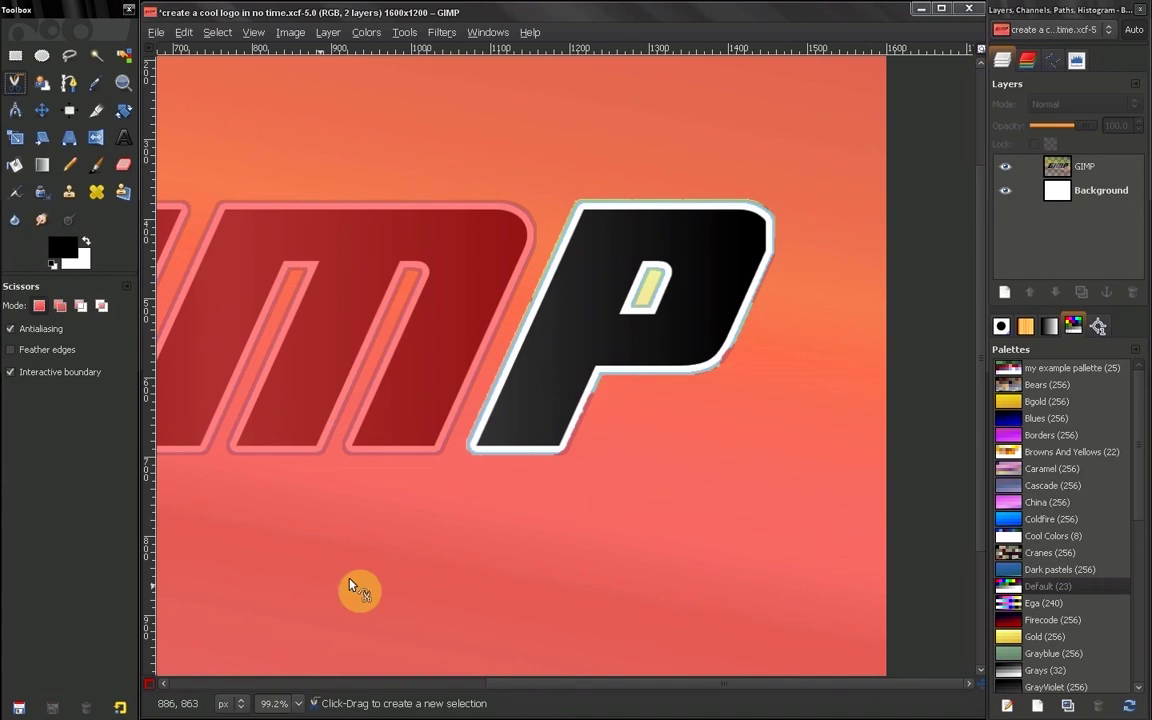
{"action": "left_click", "coordinate": [297, 702]}
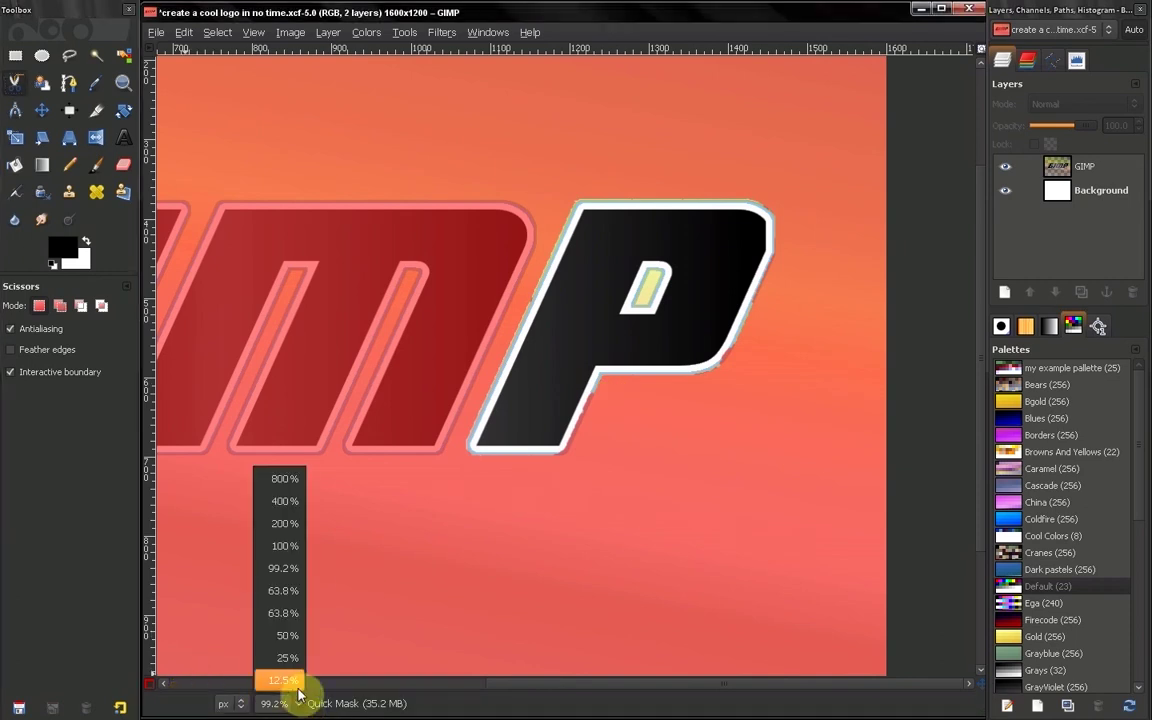
{"action": "left_click", "coordinate": [286, 635]}
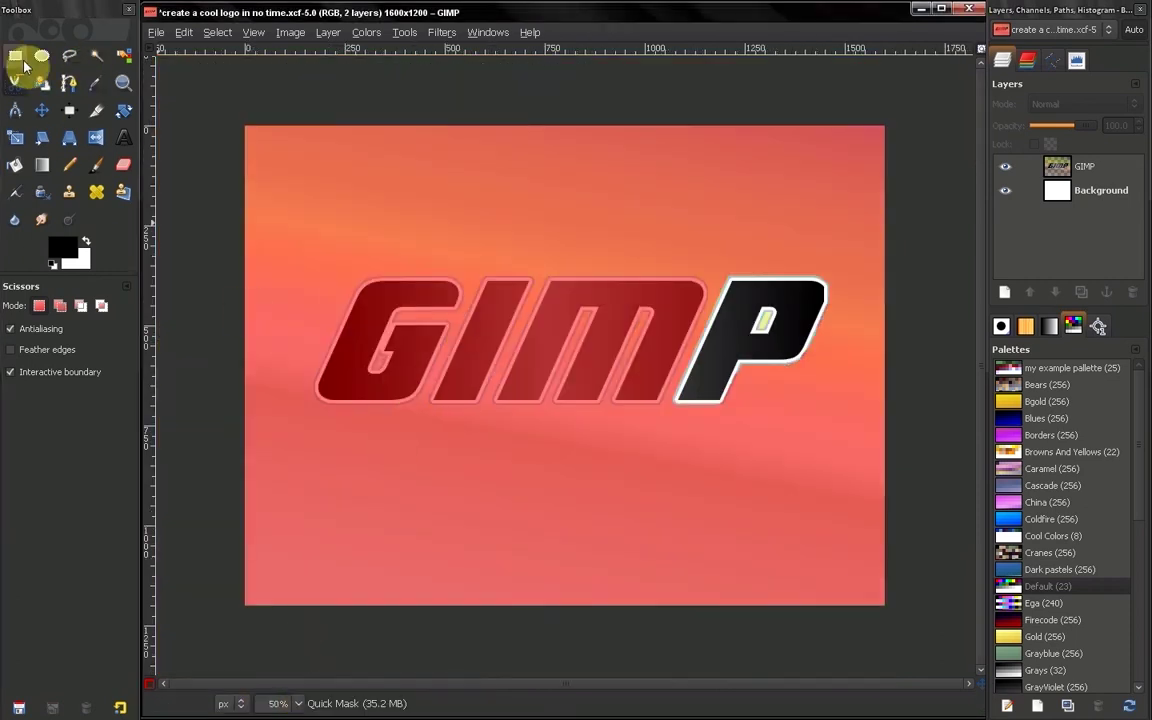